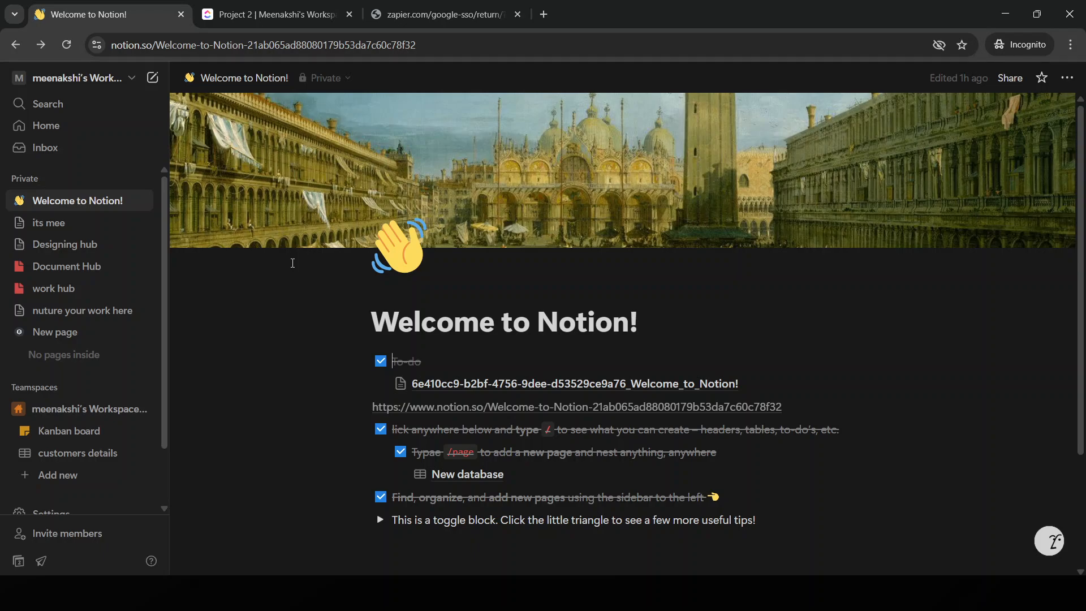
- Look over the Project 2 list in ClickUp and the untitled New page in Notion
left_click(270, 14)
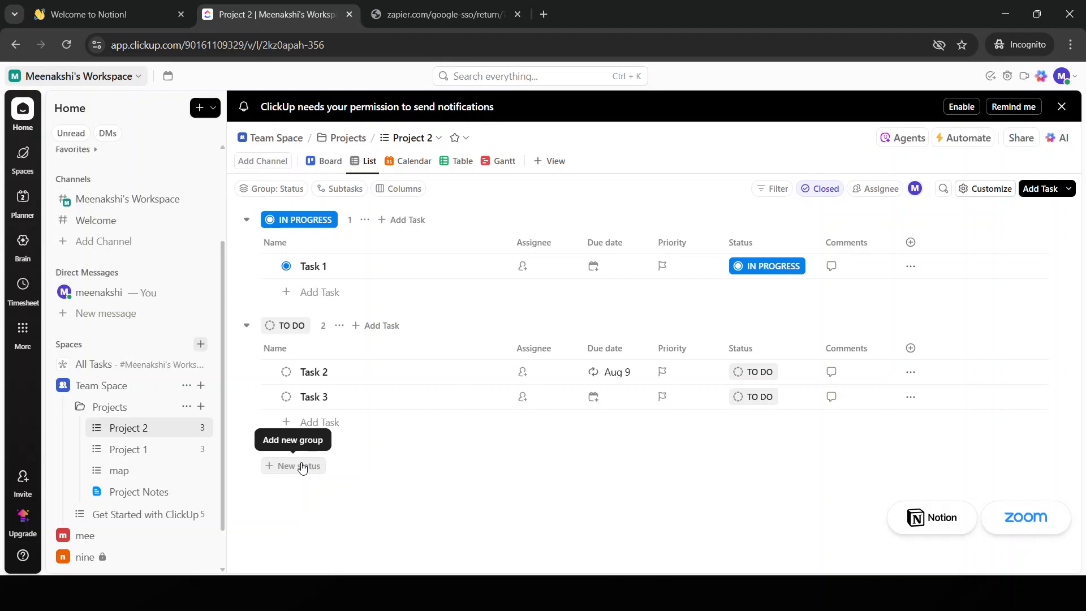
left_click(136, 14)
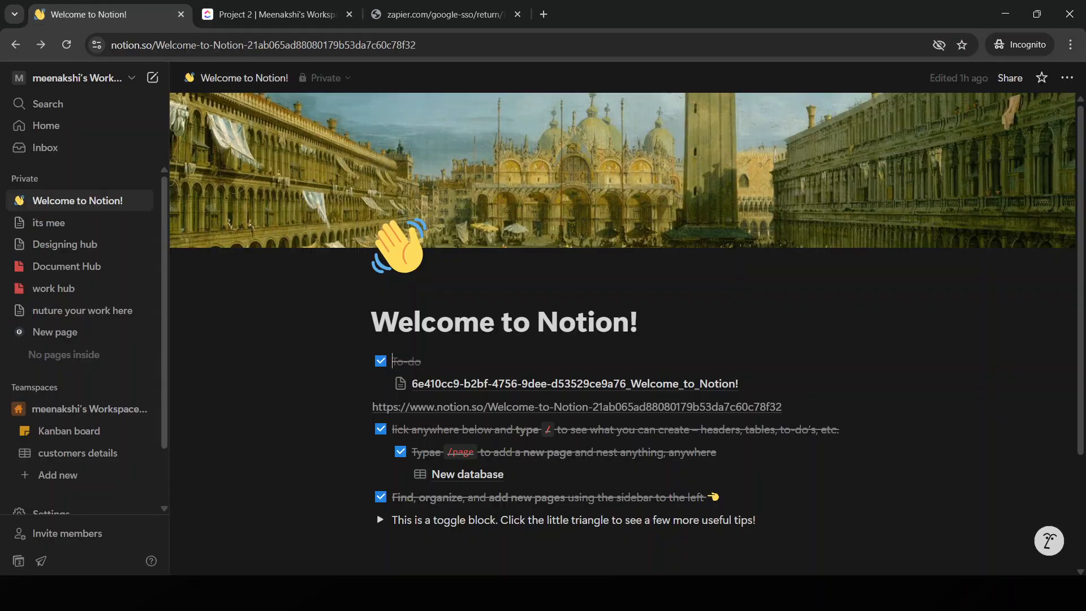
left_click(102, 333)
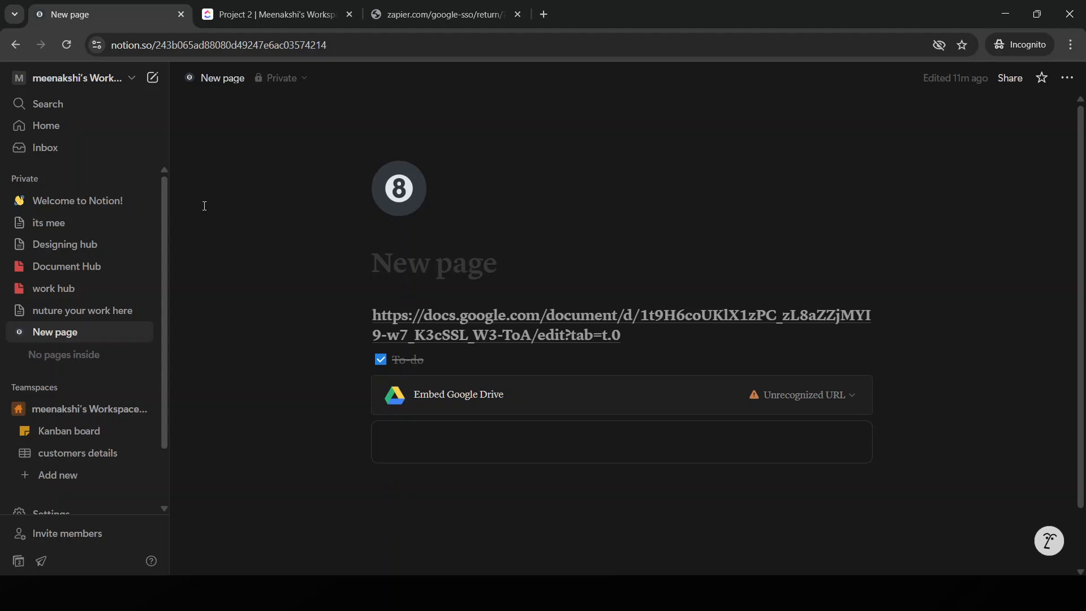
left_click(271, 14)
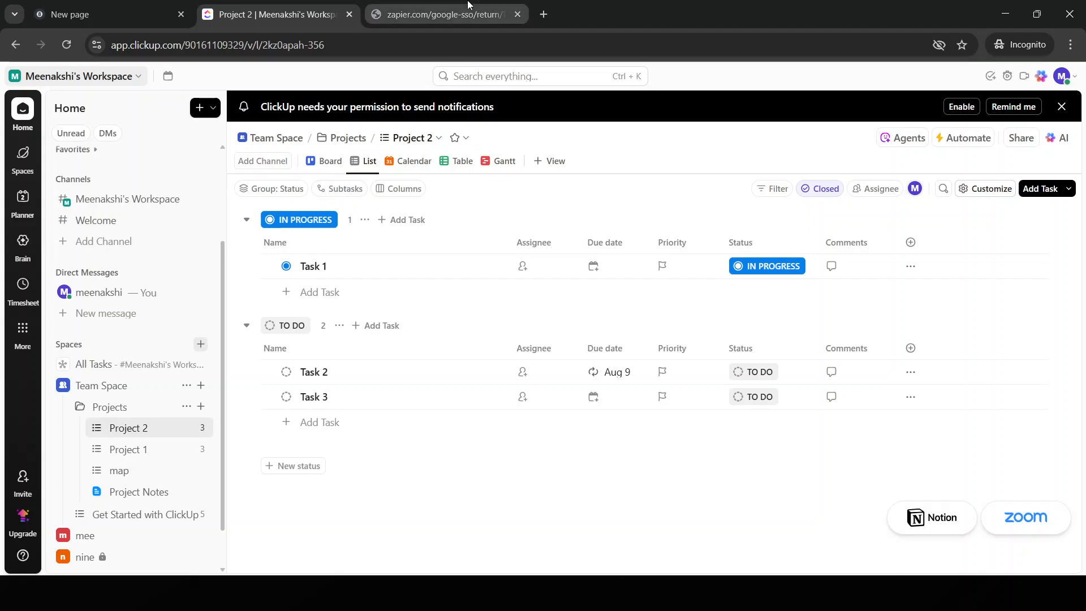
- Switch to the Zapier page and retry the Google account connection
left_click(441, 14)
left_click(559, 272)
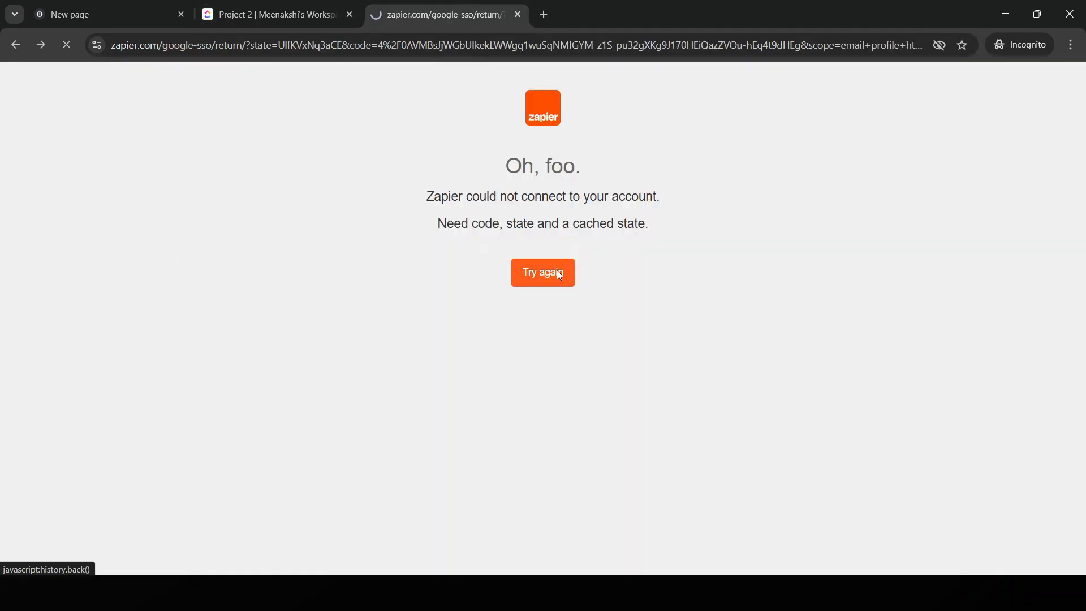
left_click(848, 395)
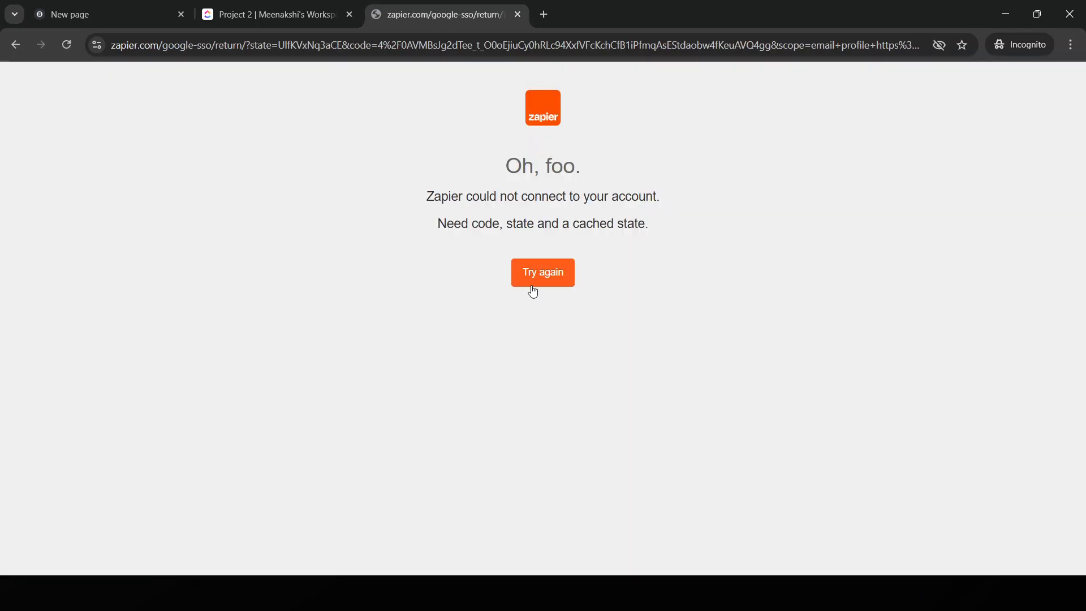
- Return to Zapier's login page and sign in with the existing Google account
left_click(16, 45)
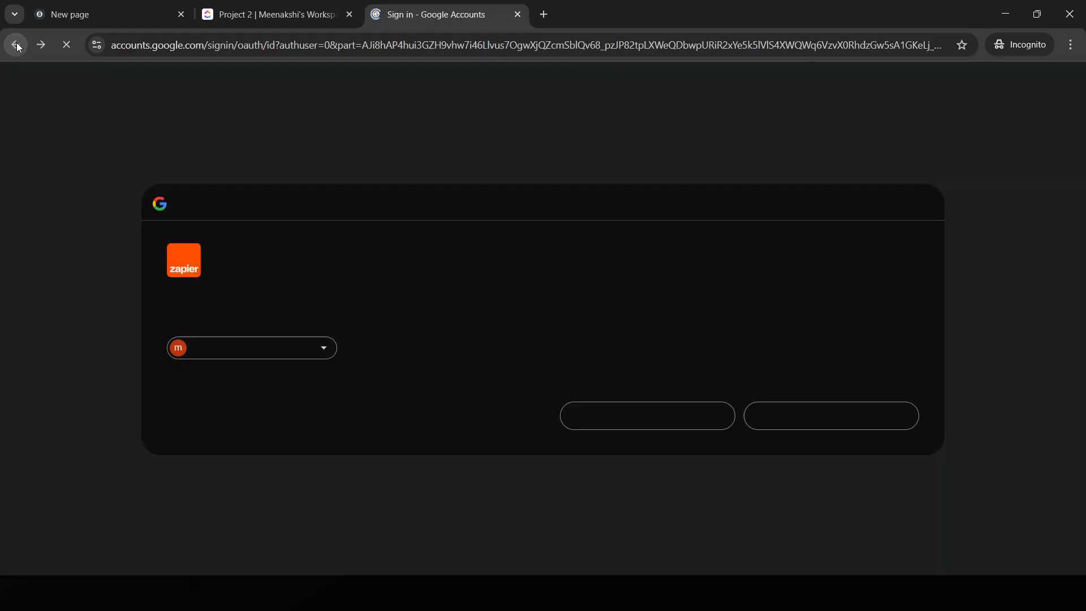
left_click(17, 46)
left_click(17, 46)
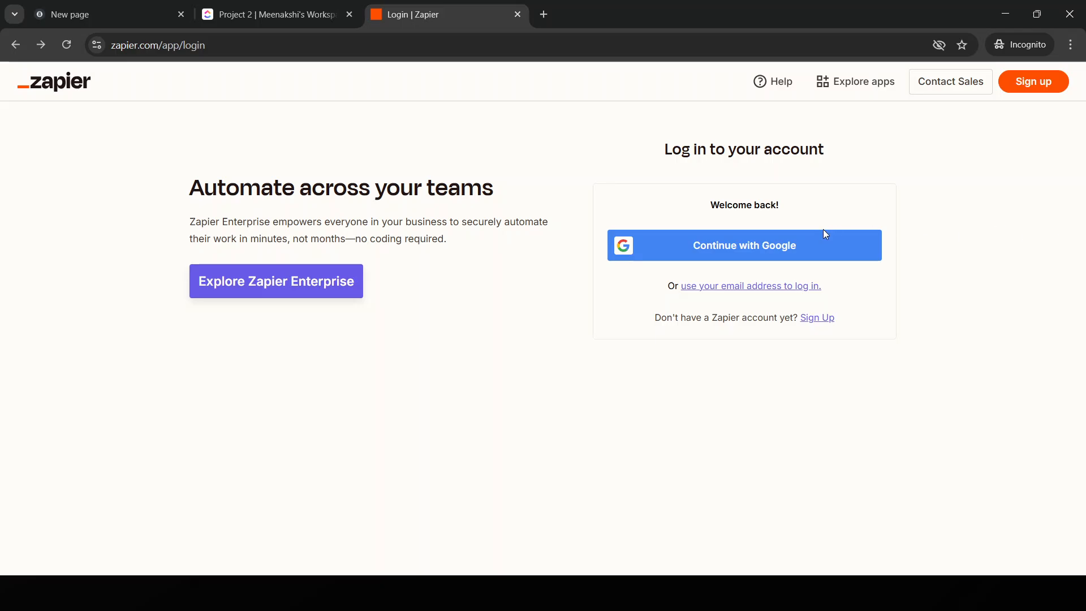
left_click(817, 247)
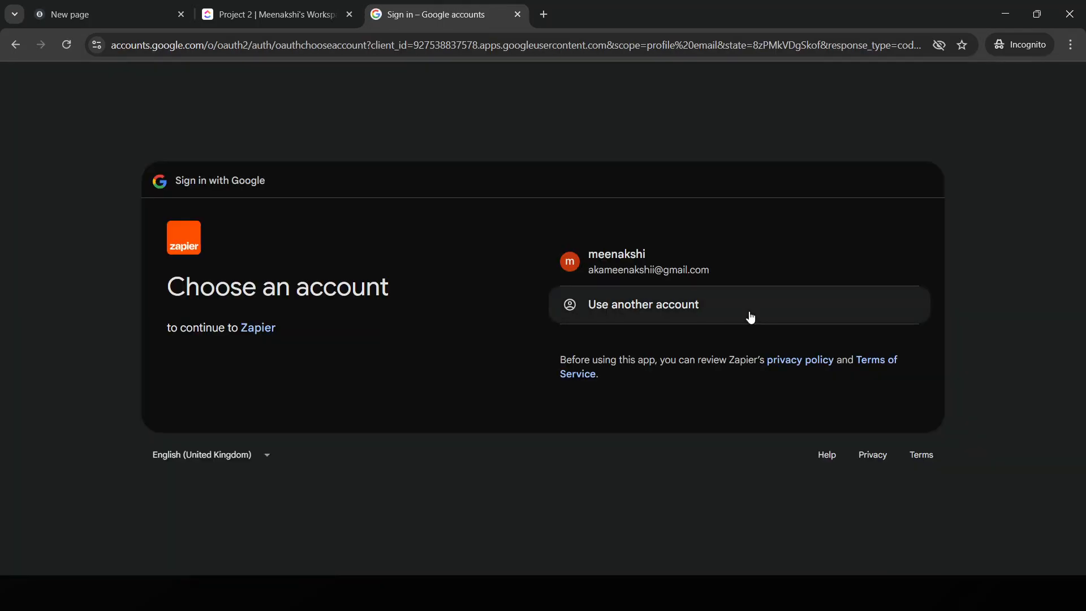
left_click(679, 270)
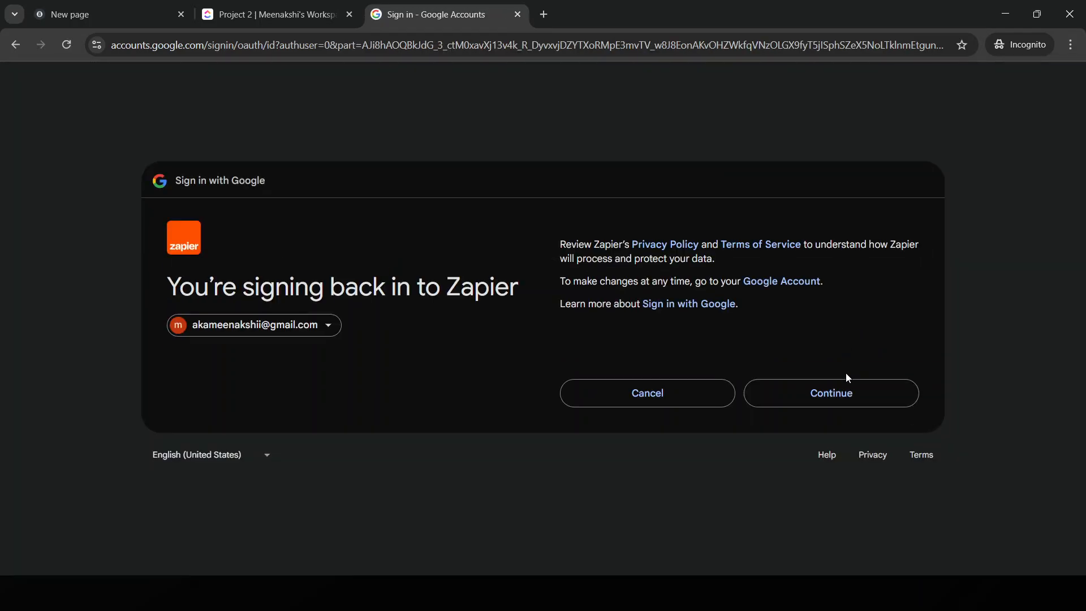
left_click(852, 392)
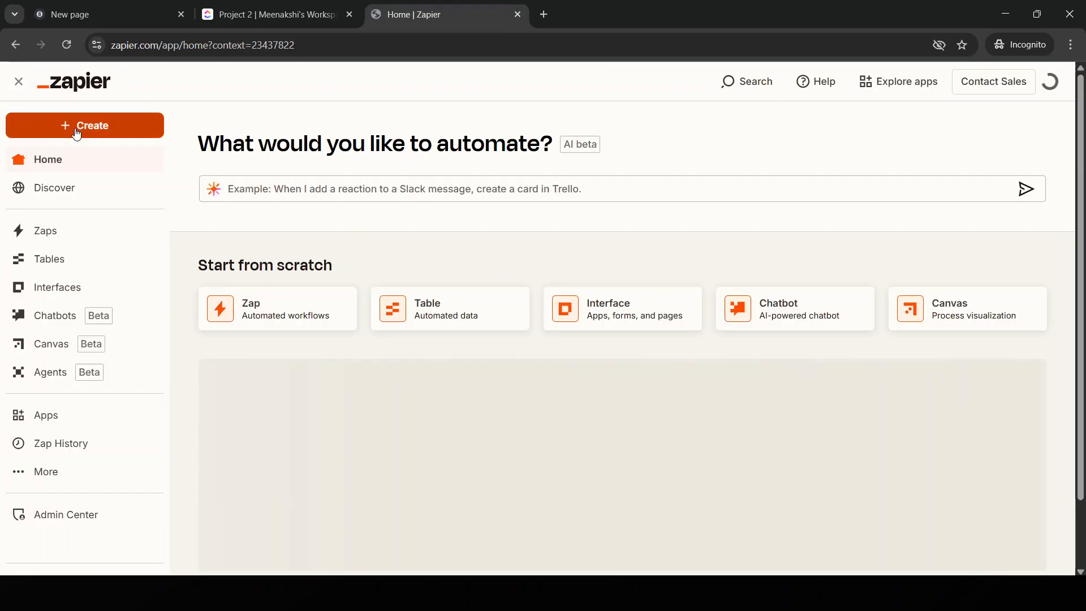
- Create a new Zap and choose Notion as its trigger app
left_click(77, 127)
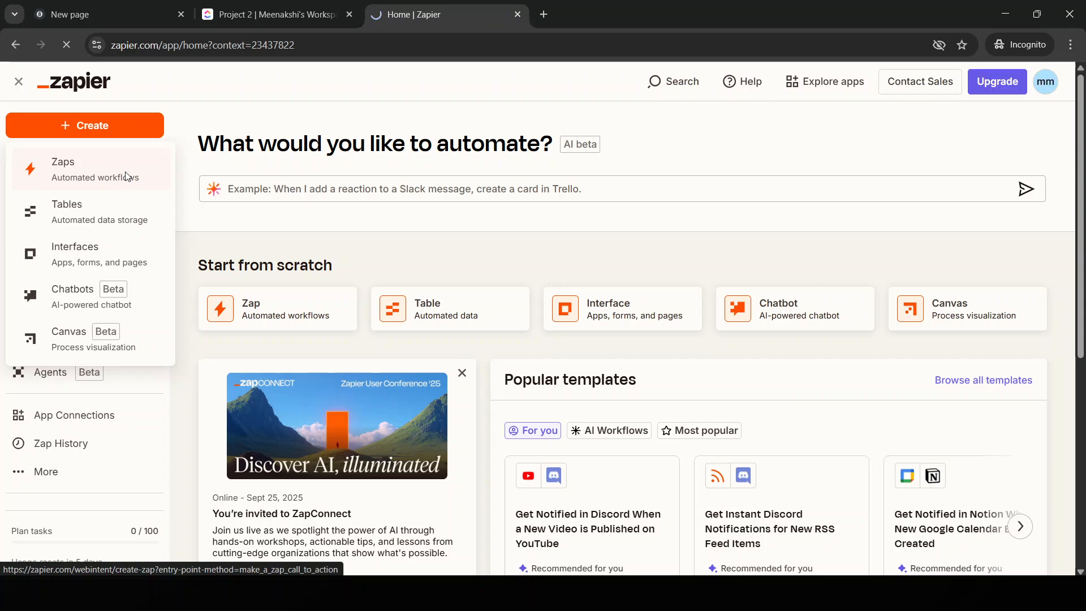
left_click(127, 177)
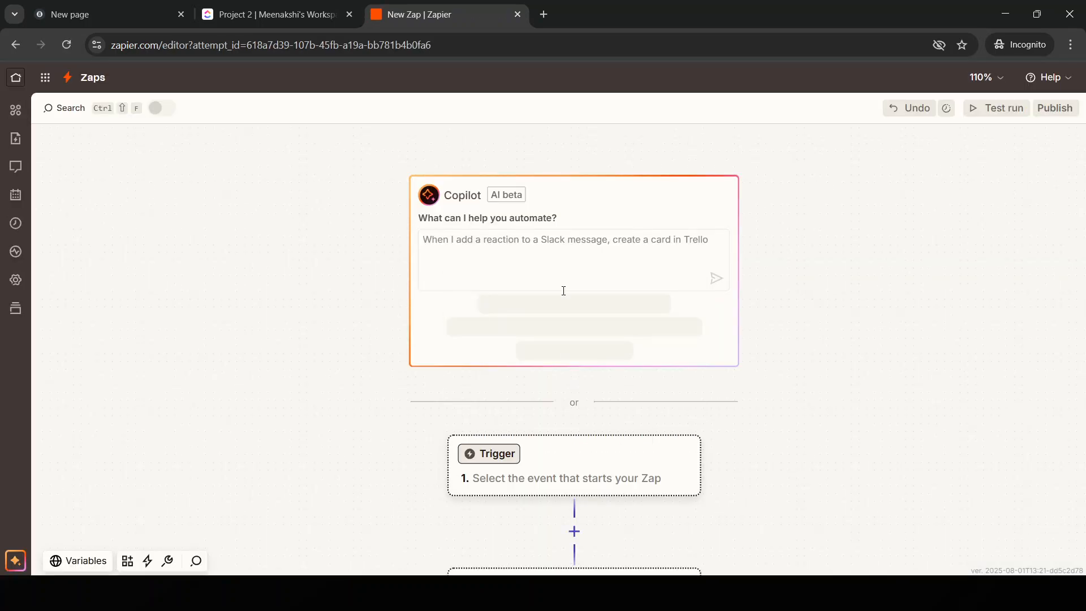
left_click(558, 485)
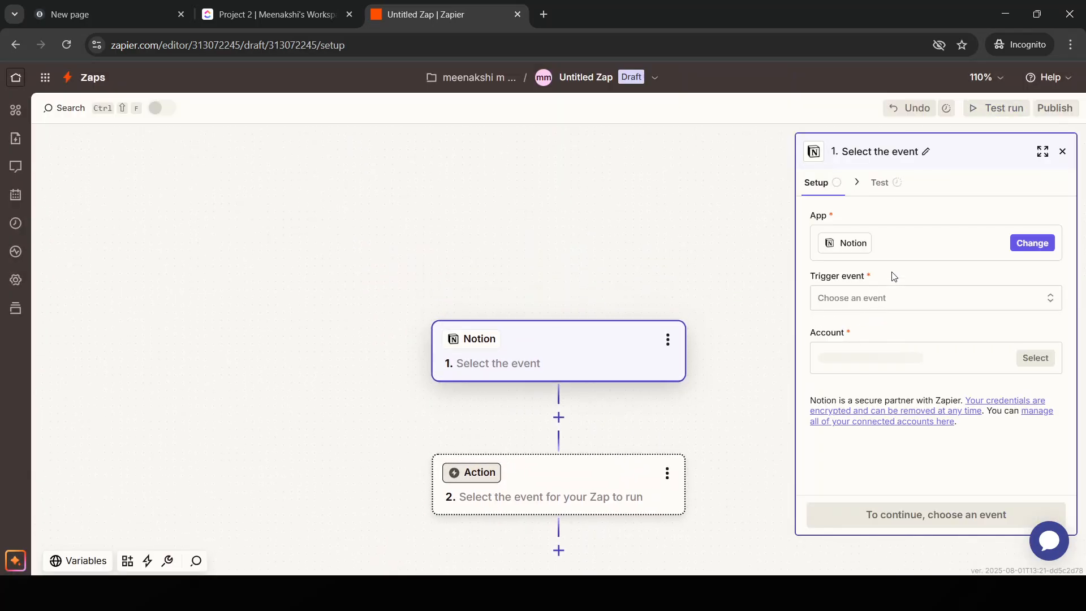
- Set the Notion trigger event to Updated Database Item, select the connected Notion account, and proceed to the trigger configuration
left_click(893, 296)
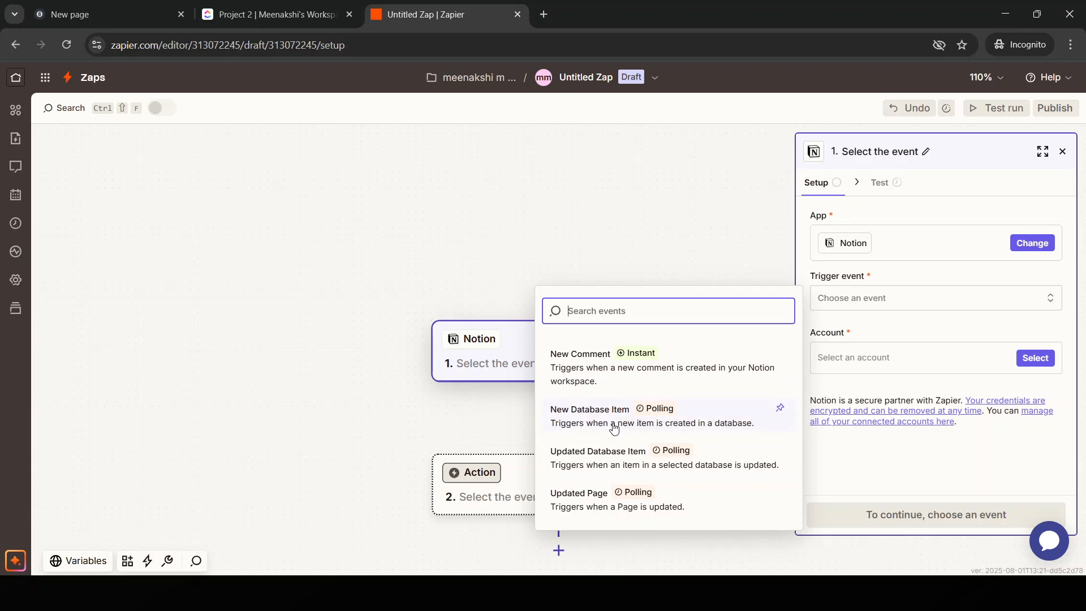
left_click(626, 471)
left_click(839, 363)
left_click(671, 415)
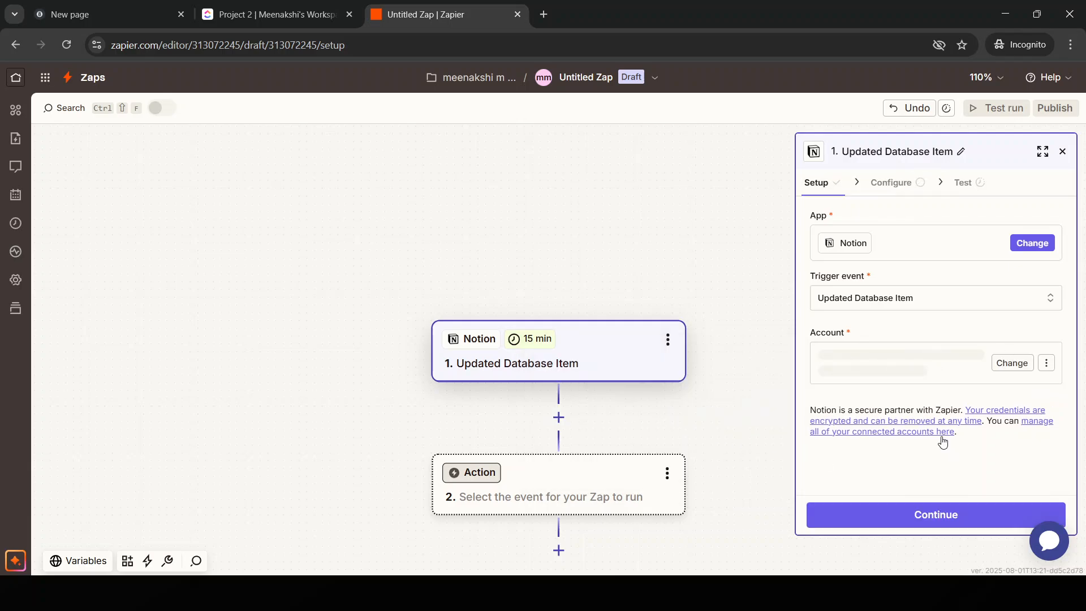
left_click(942, 517)
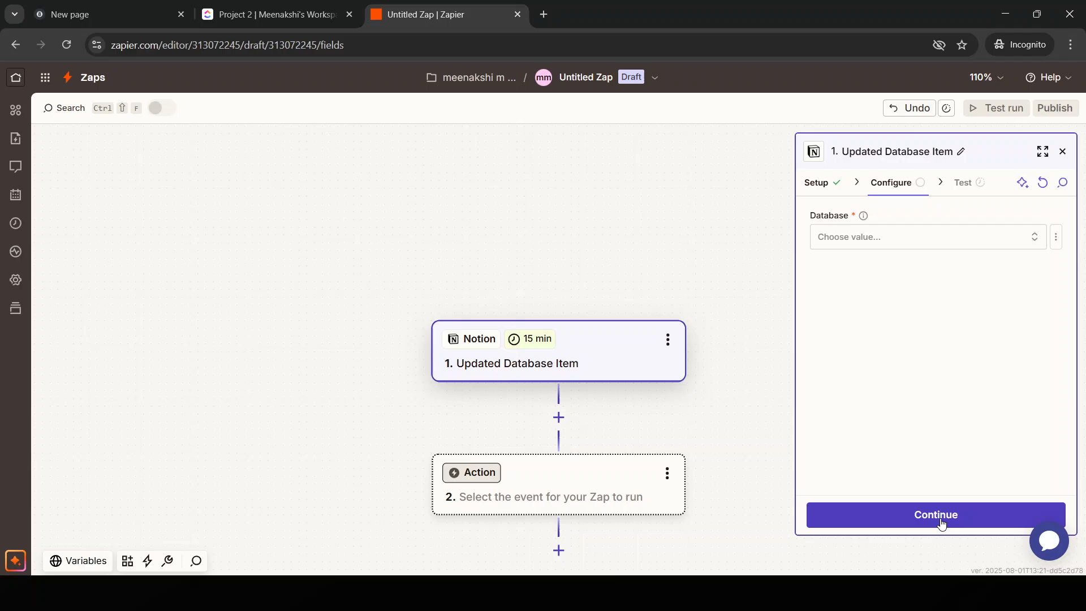
- Set up the Zap's action with ClickUp as the app and Create List as the event, keeping the connected account
left_click(600, 496)
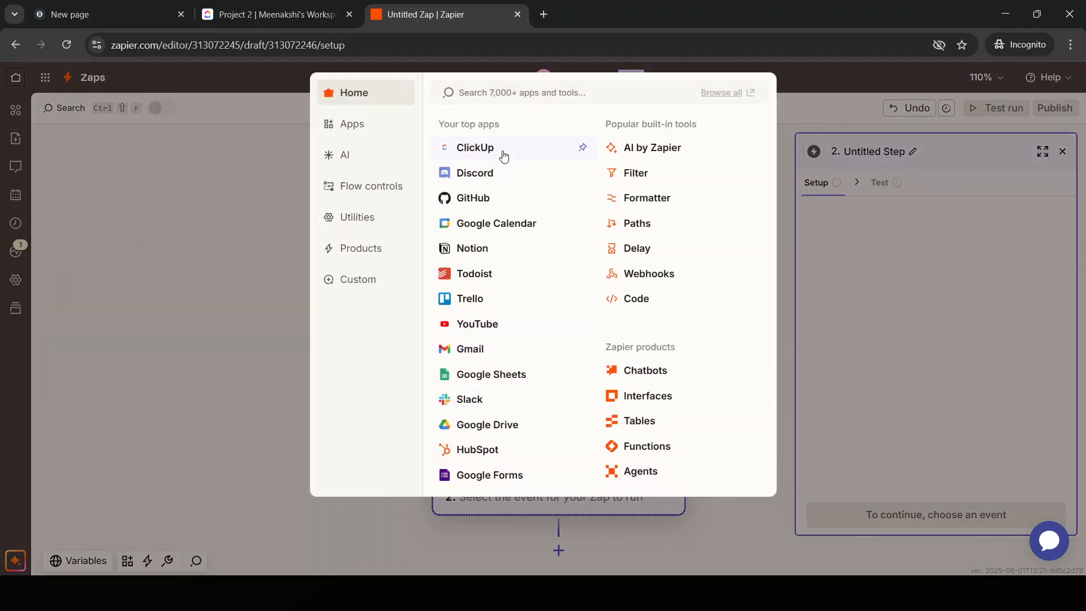
left_click(497, 154)
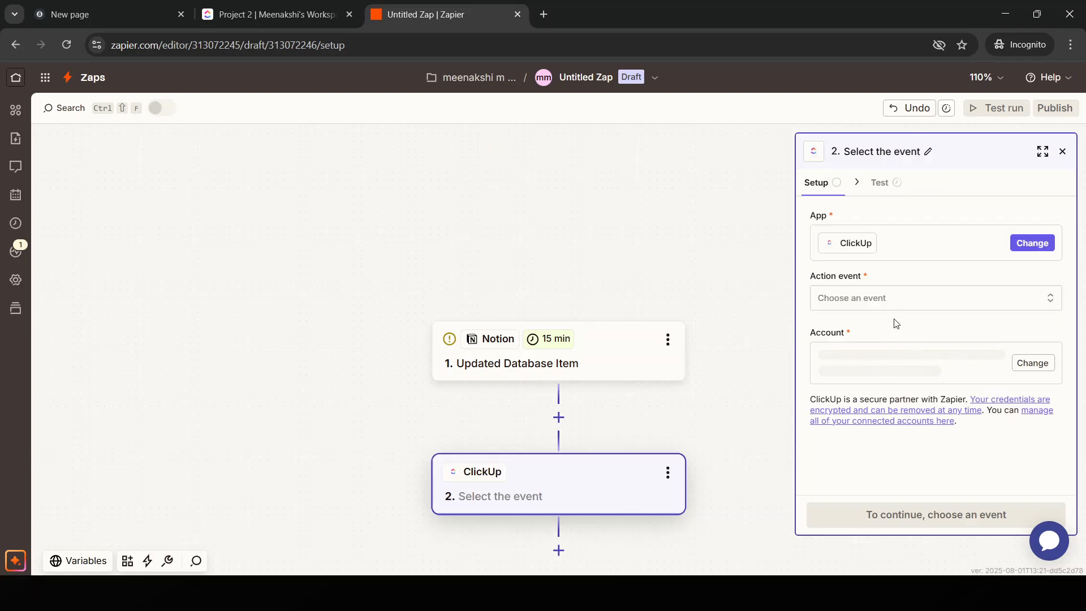
left_click(897, 301)
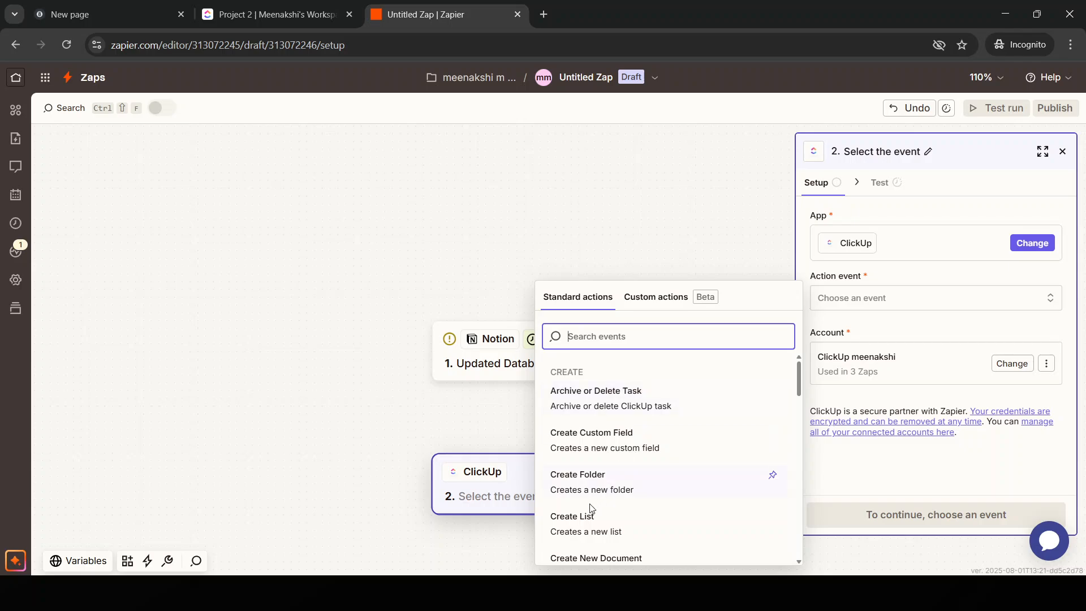
scroll(614, 524, "down", 1)
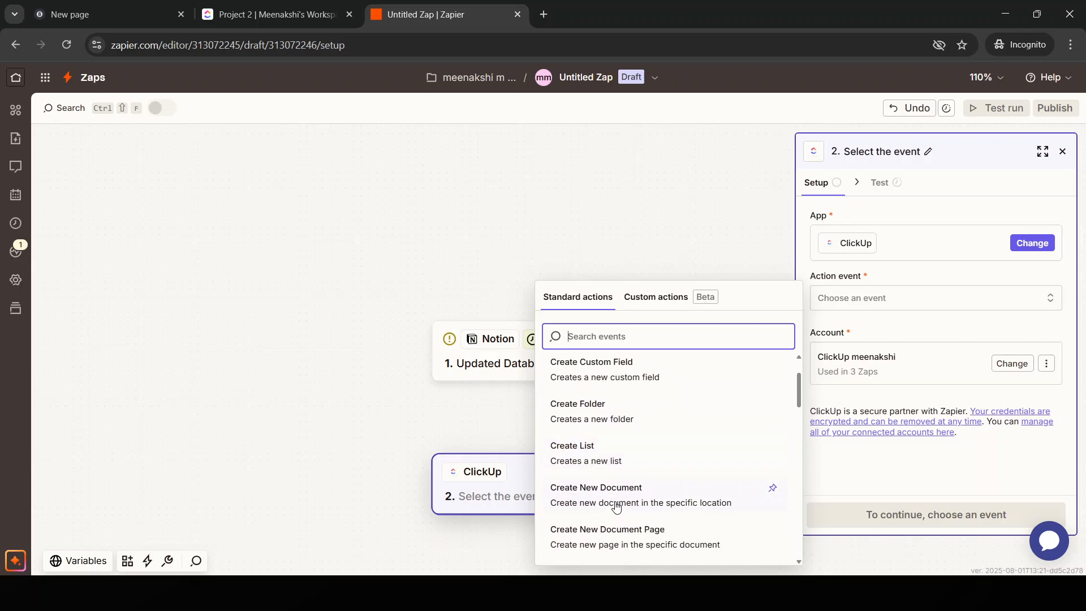
left_click(618, 459)
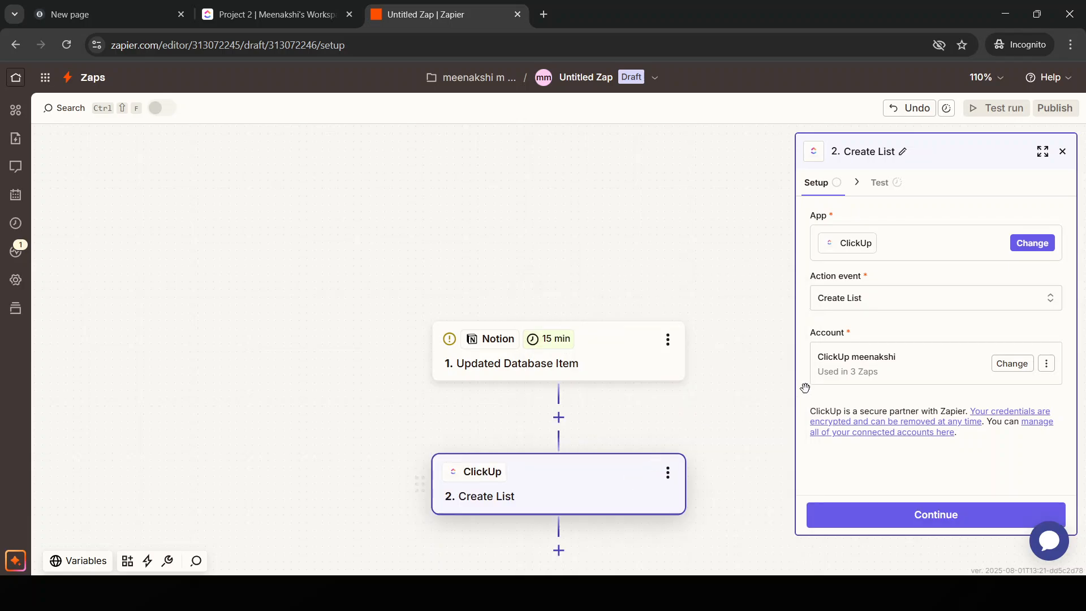
left_click(898, 376)
left_click(953, 516)
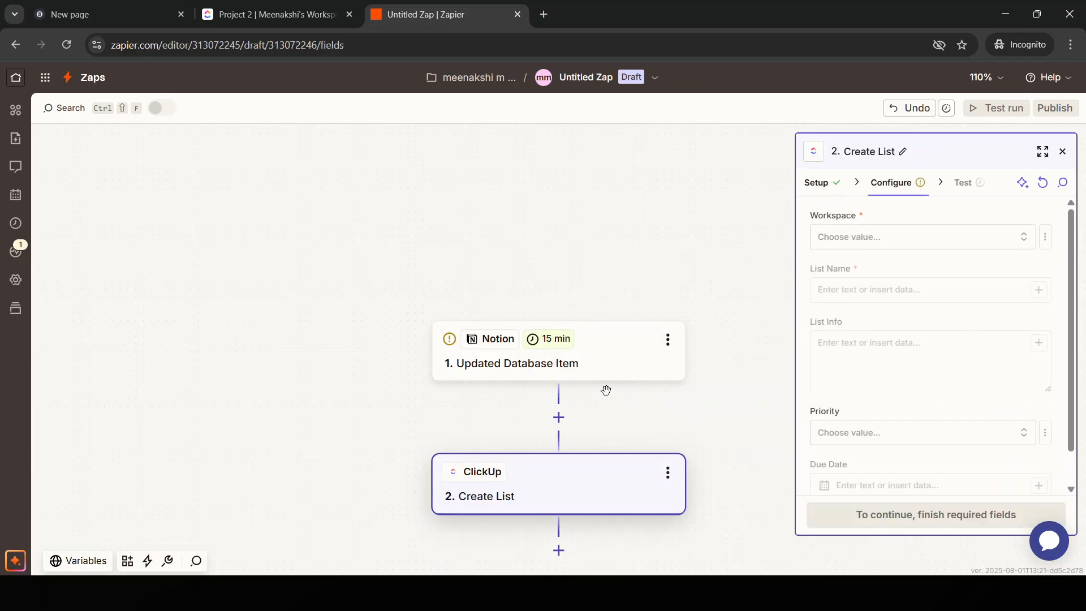
- Try to choose a database for the Notion trigger
left_click(608, 367)
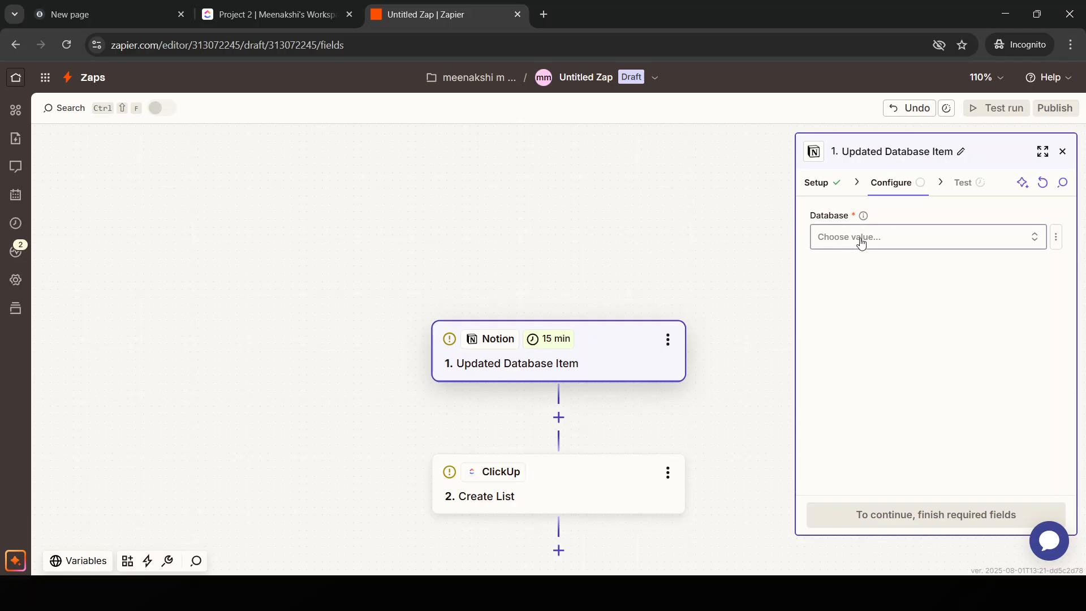
left_click(862, 243)
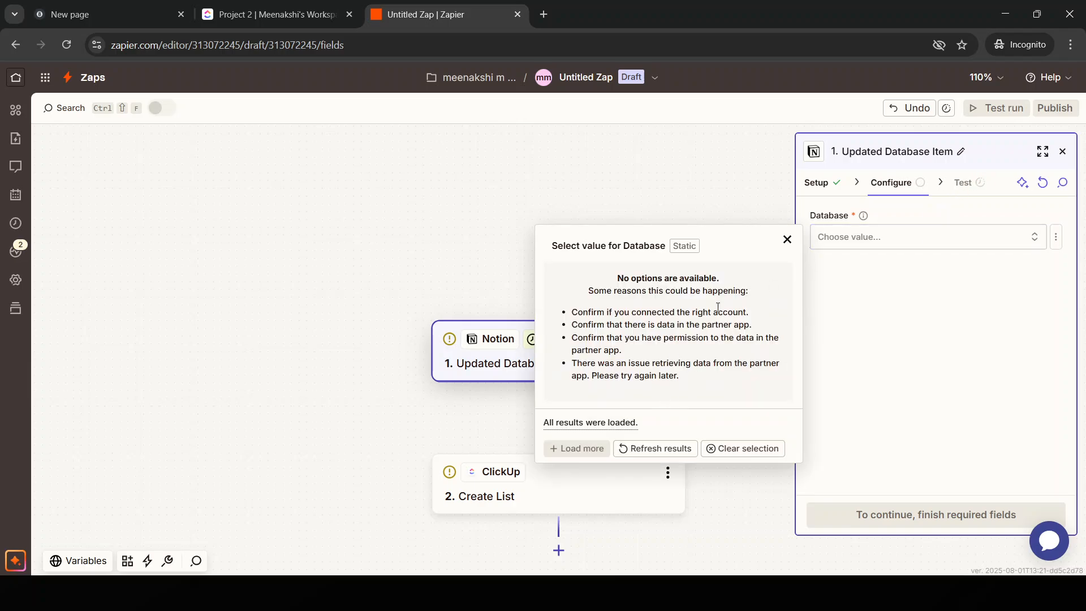
left_click(787, 240)
- Change the Notion trigger event to New Comment and proceed to its configuration
left_click(829, 184)
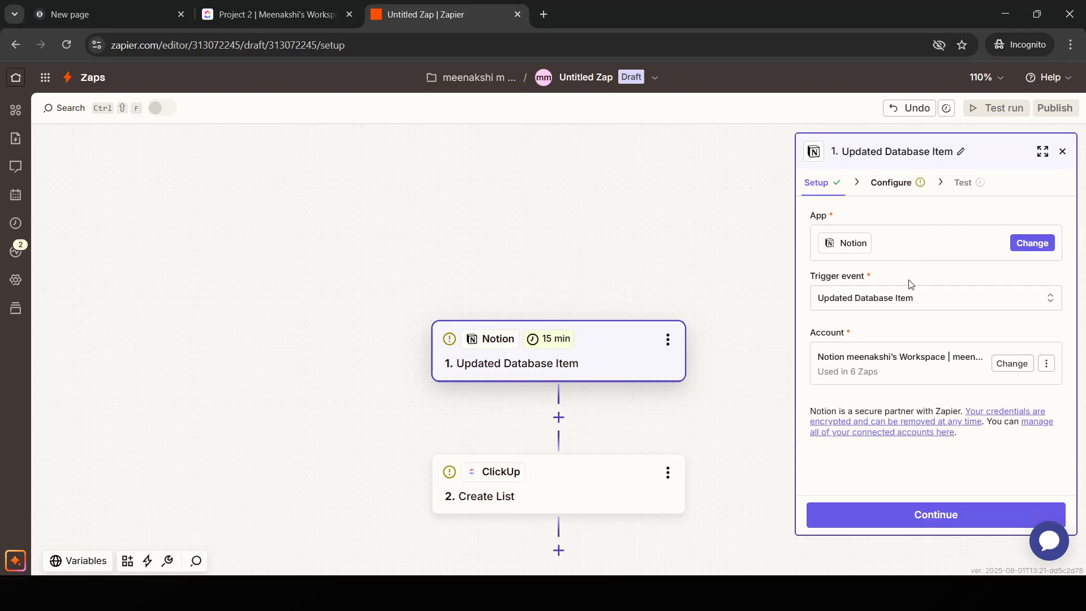
left_click(908, 297)
left_click(629, 376)
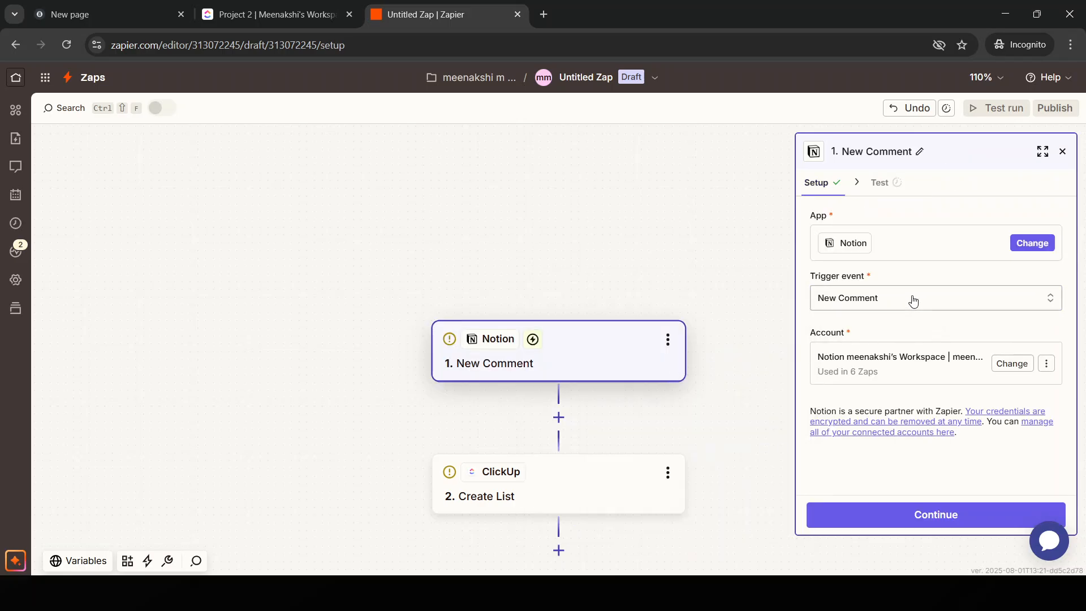
left_click(953, 517)
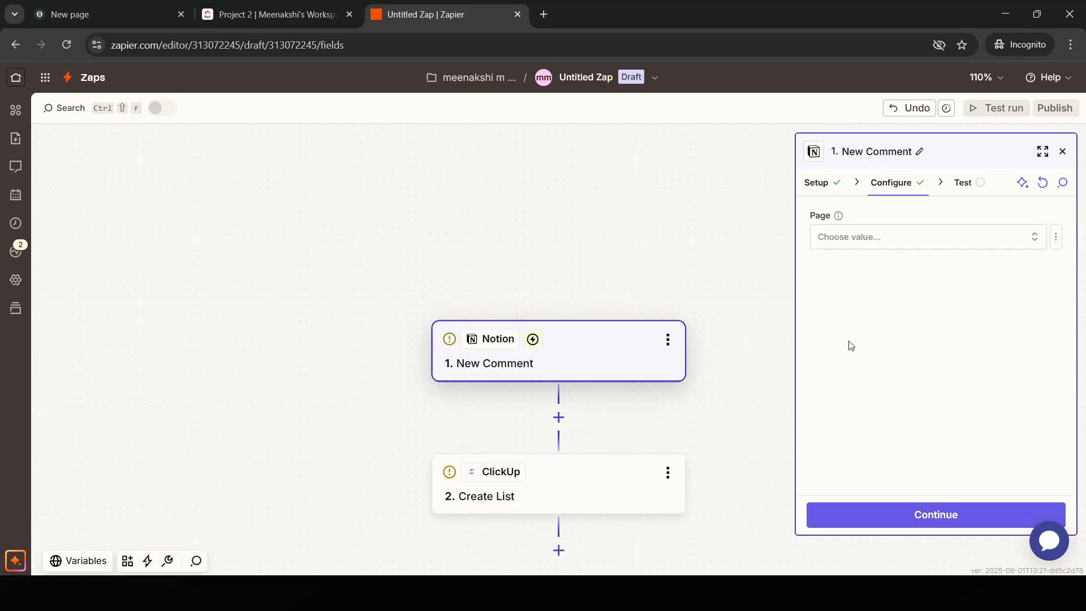
- Set the New Comment trigger's page to "its mee" and proceed to the trigger test
left_click(882, 238)
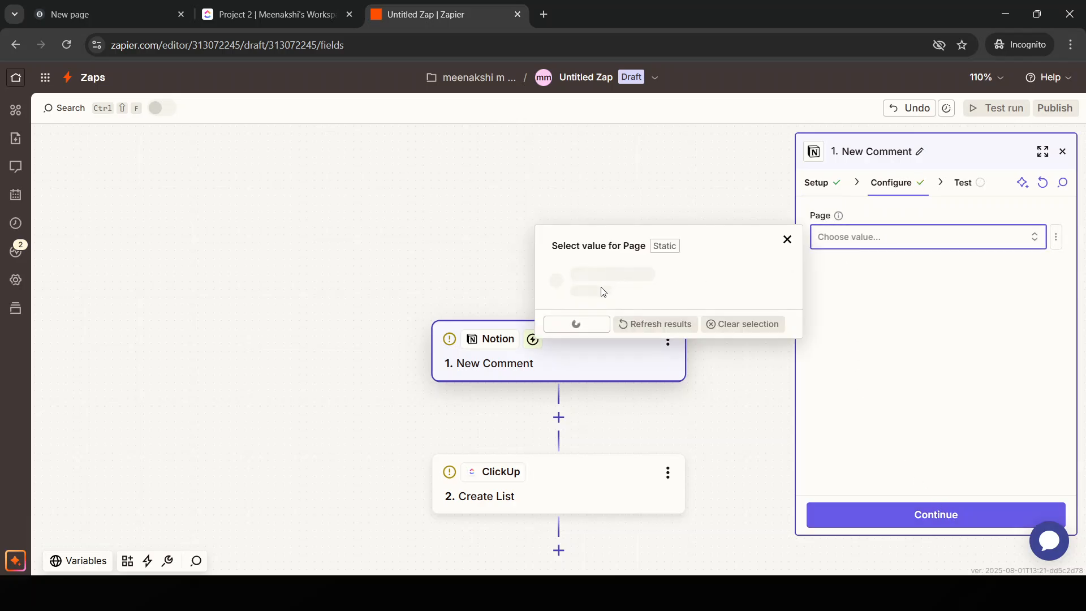
left_click(602, 289)
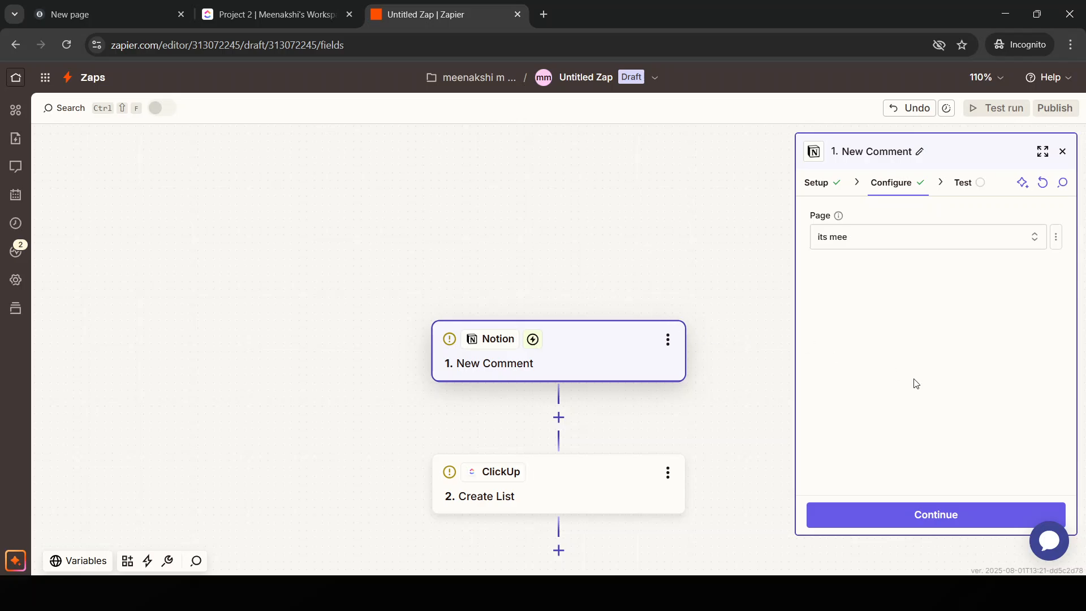
left_click(960, 514)
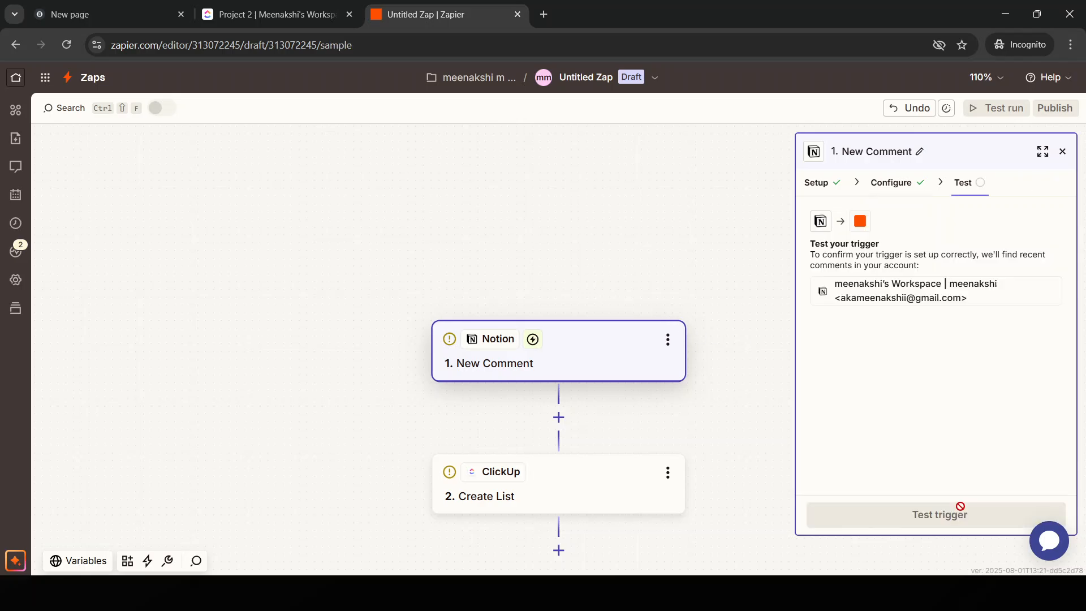